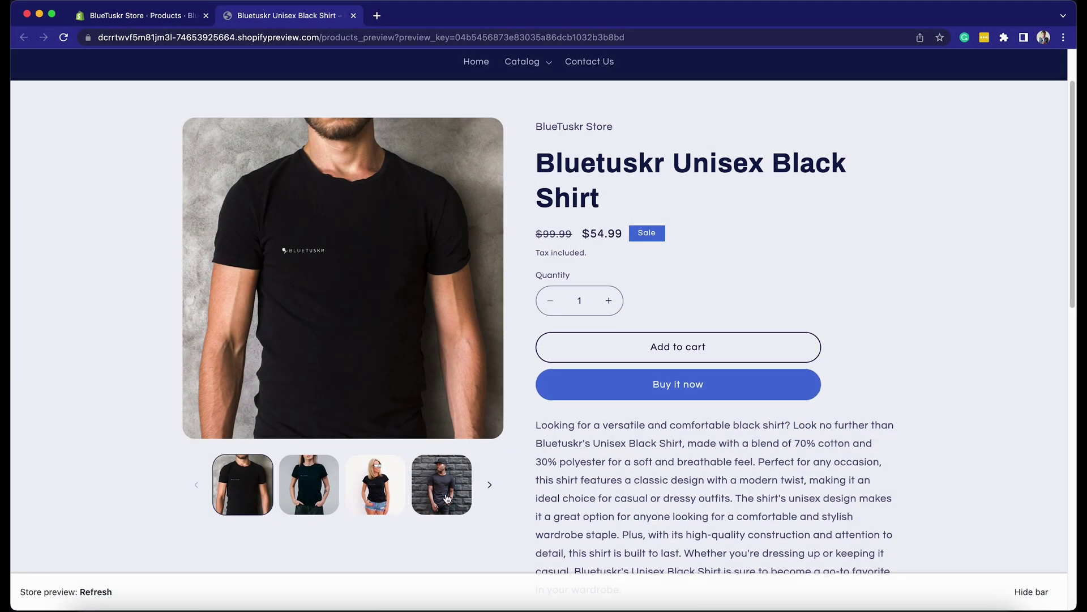
# Bring up the 3D shirt model in the product gallery and rotate it to inspect its sides
pyautogui.click(491, 493)
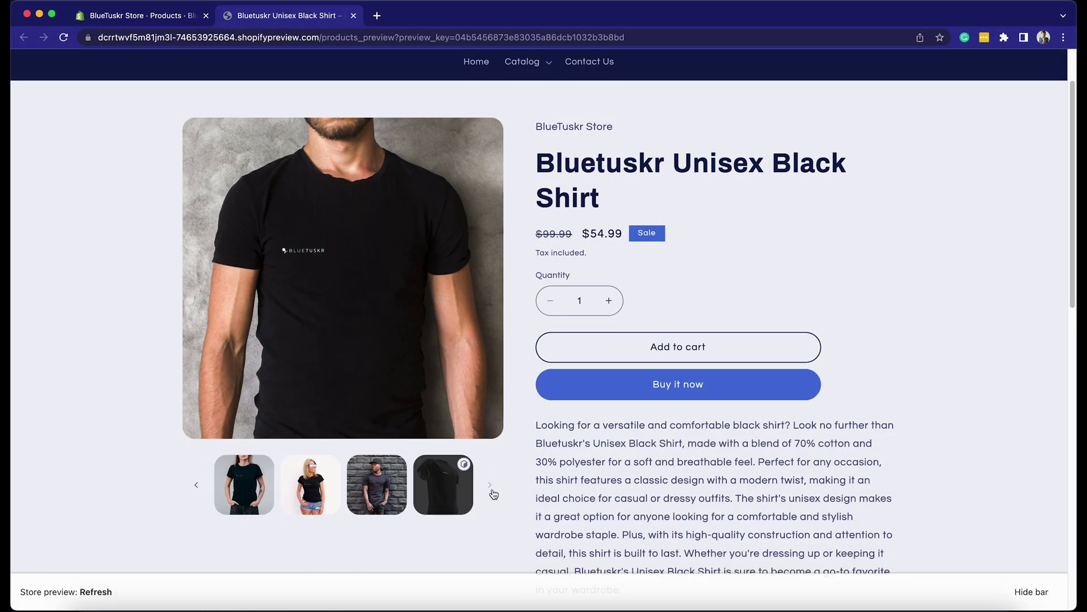
pyautogui.click(444, 485)
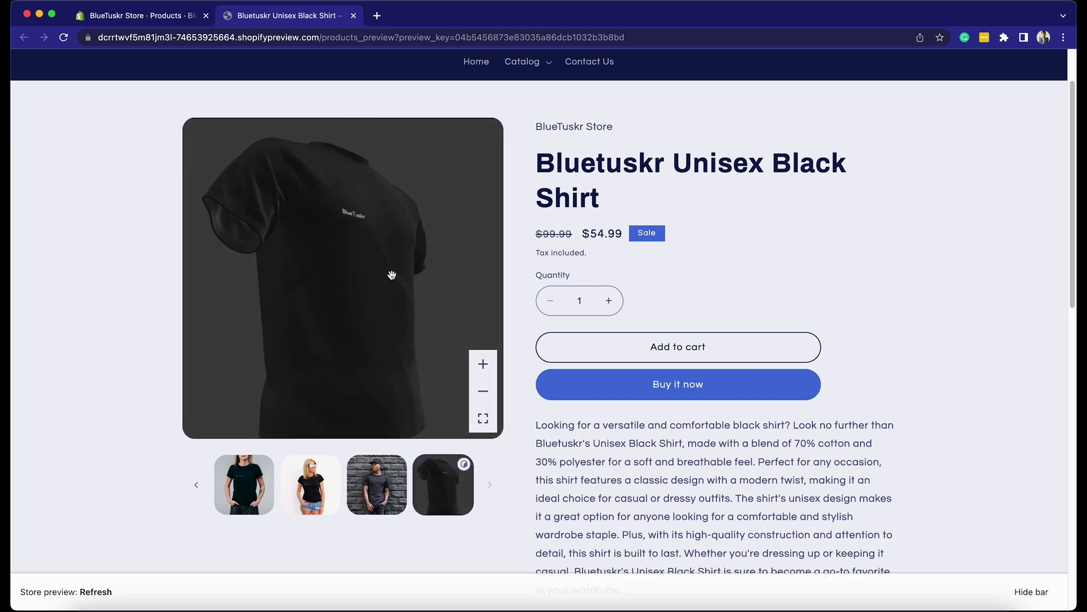
pyautogui.moveTo(398, 287); pyautogui.dragTo(343, 300)
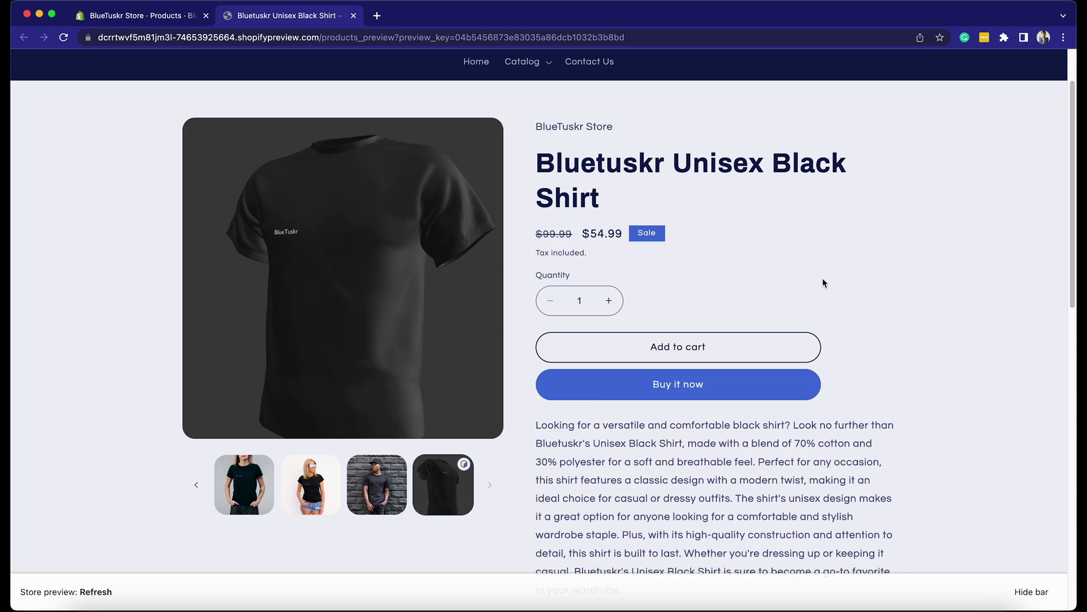
pyautogui.moveTo(443, 304); pyautogui.dragTo(375, 325)
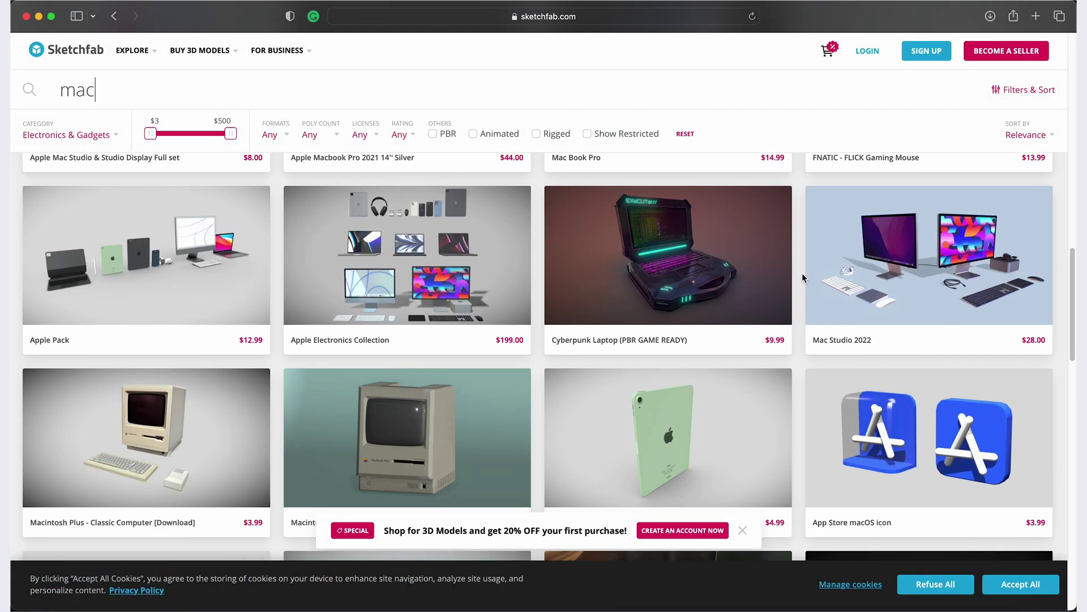
pyautogui.scroll(-4, 802, 273)
pyautogui.scroll(15, 802, 273)
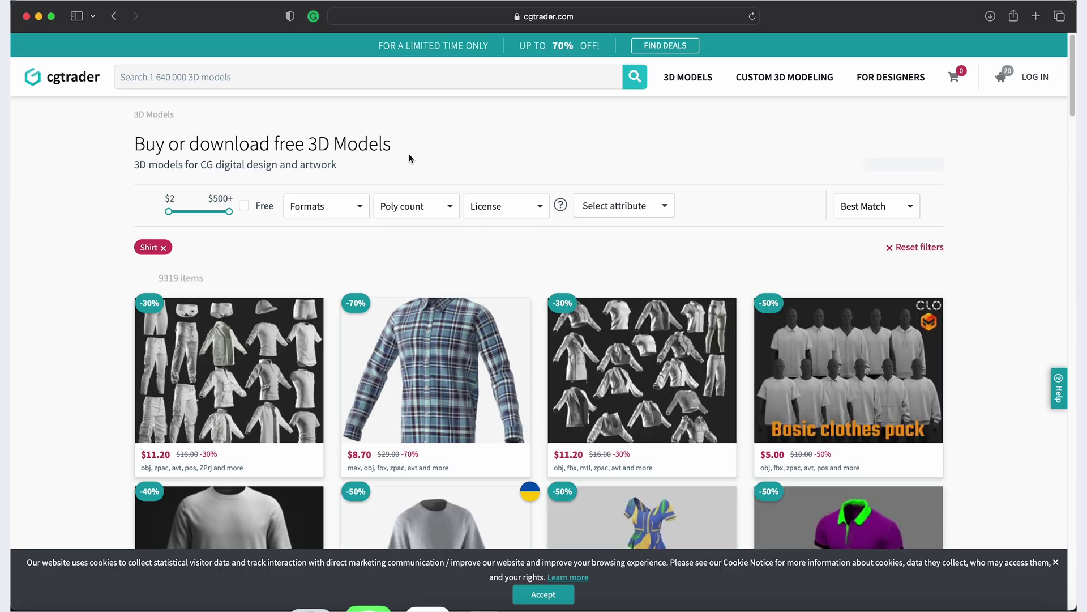
pyautogui.scroll(-5, 409, 154)
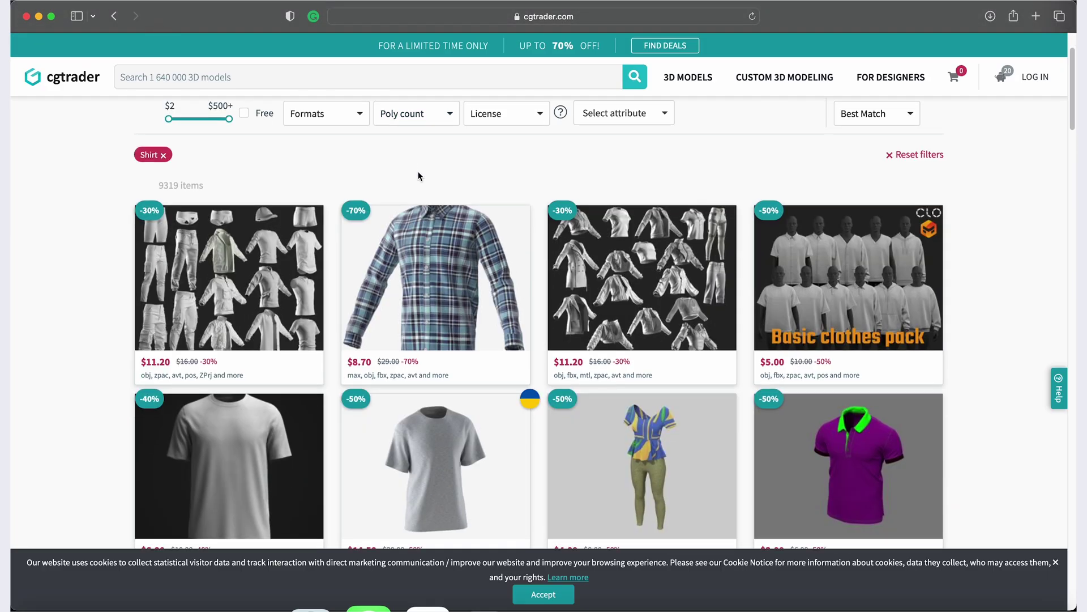
pyautogui.scroll(-10, 413, 184)
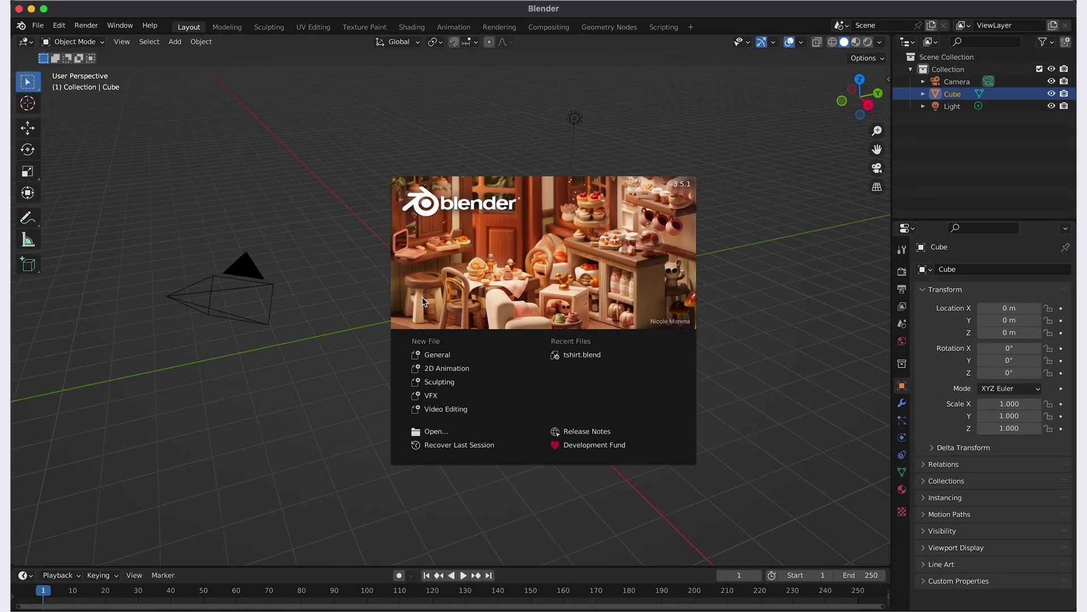
# Open tshirt.blend from recent files in Blender and bring up the File > Export format list
pyautogui.click(38, 28)
pyautogui.click(38, 26)
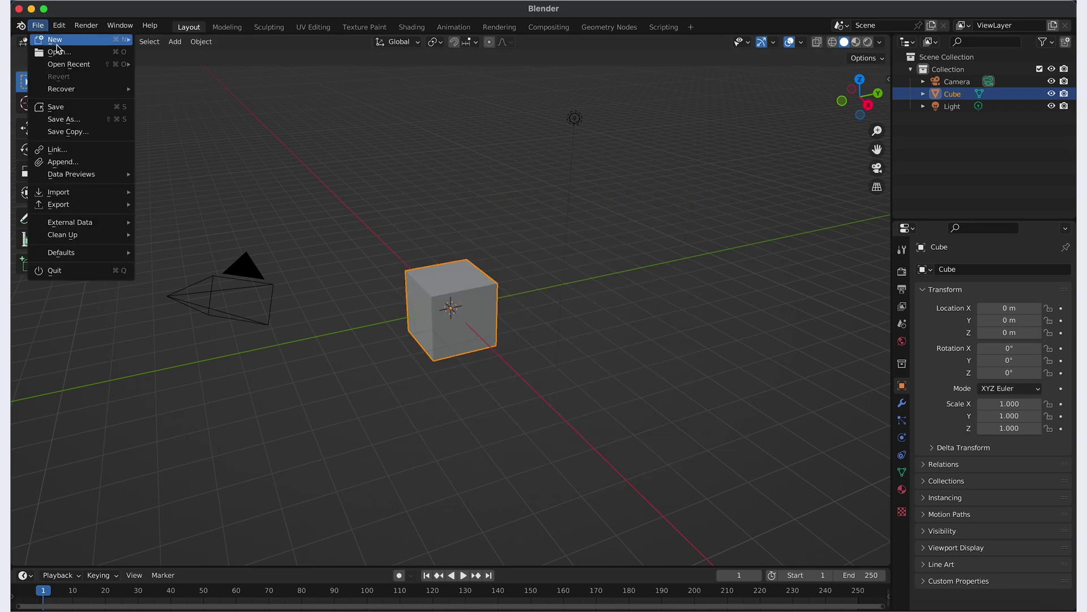
pyautogui.moveTo(66, 68)
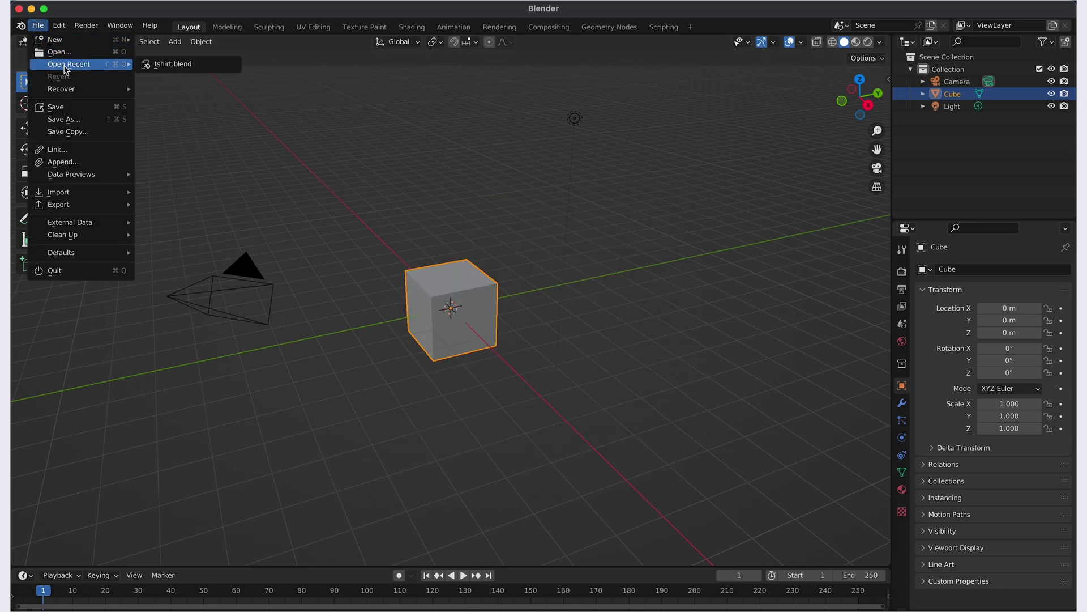
pyautogui.click(171, 65)
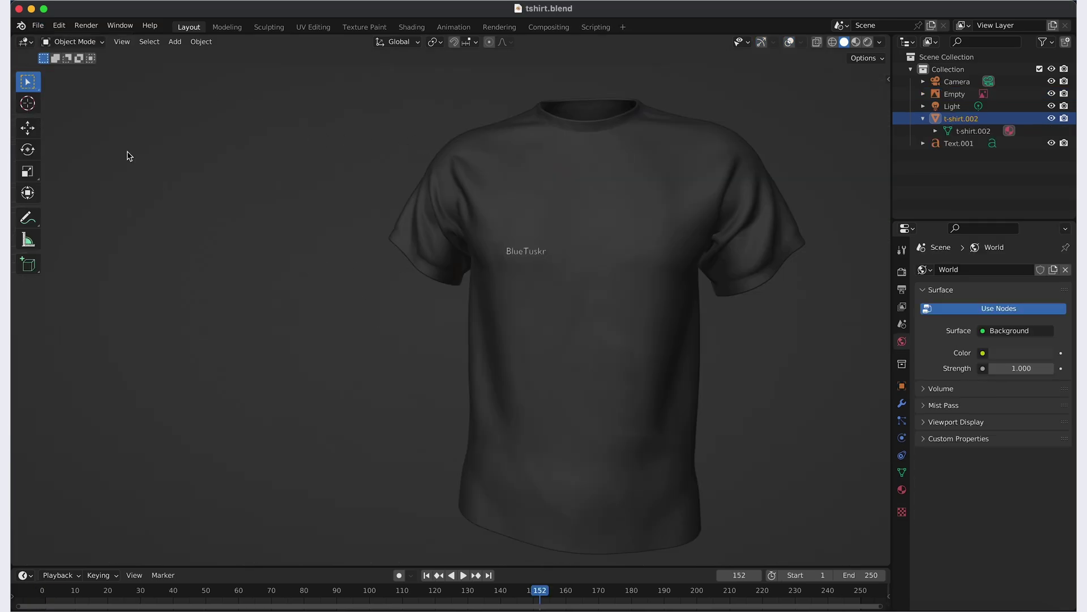
pyautogui.click(40, 29)
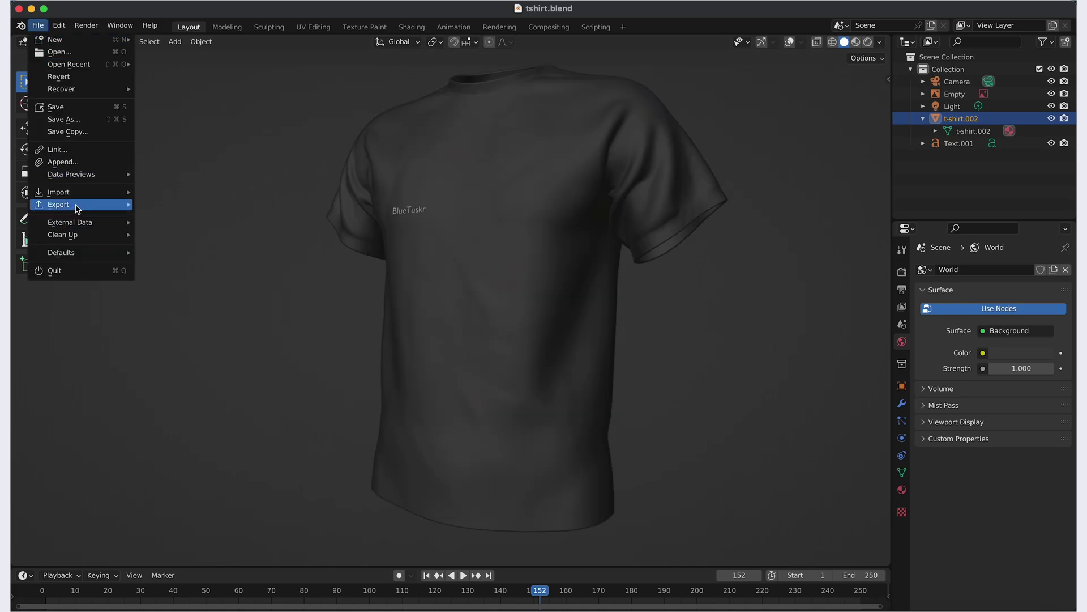
pyautogui.moveTo(78, 209)
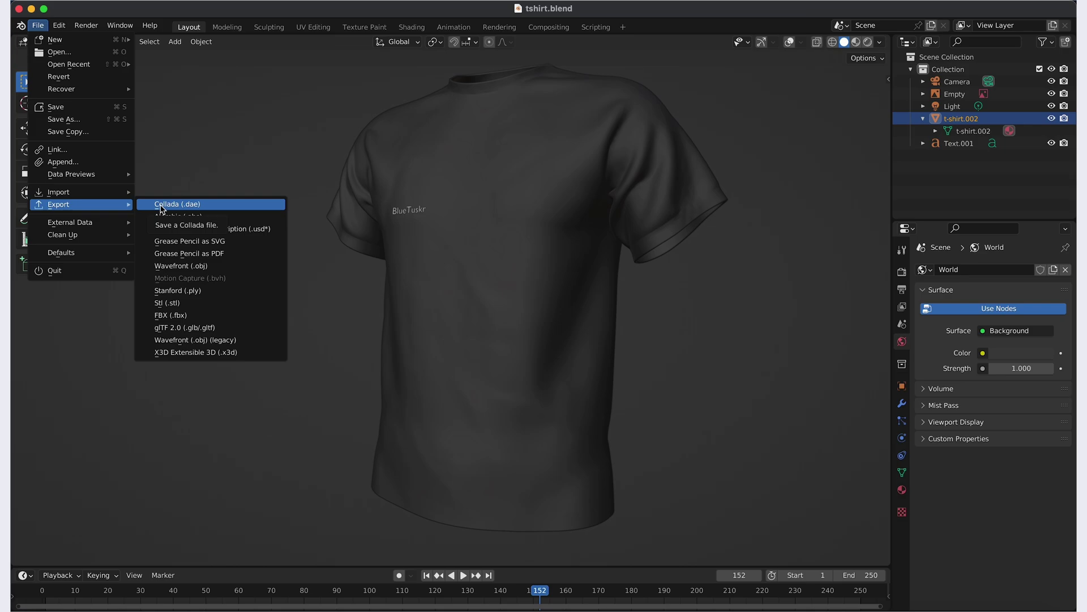
# Export the scene as glTF 2.0 binary tshirt.glb into the source folder
pyautogui.click(181, 328)
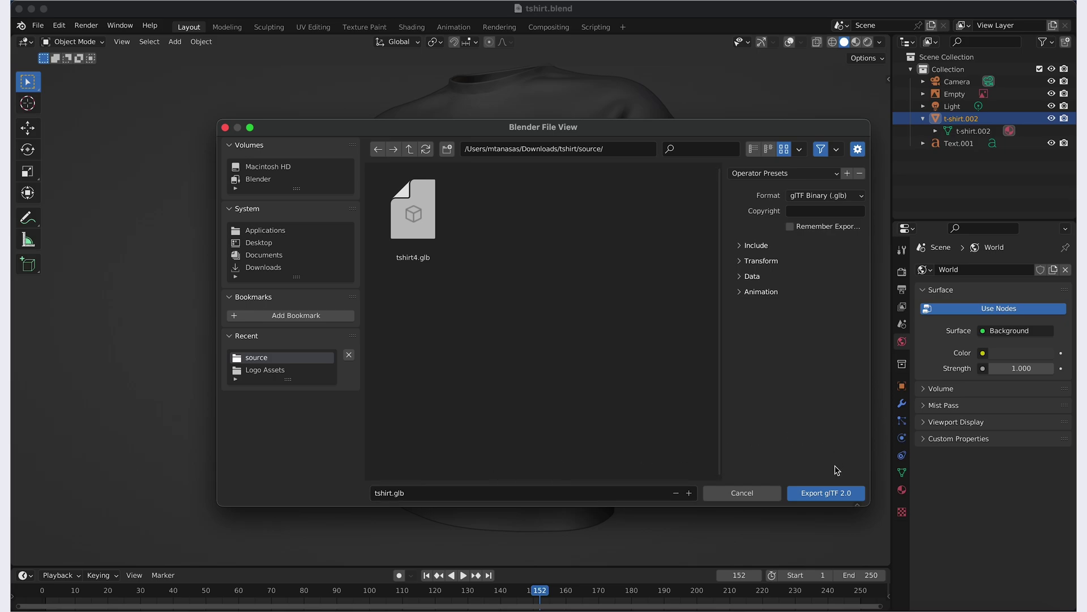
pyautogui.click(818, 503)
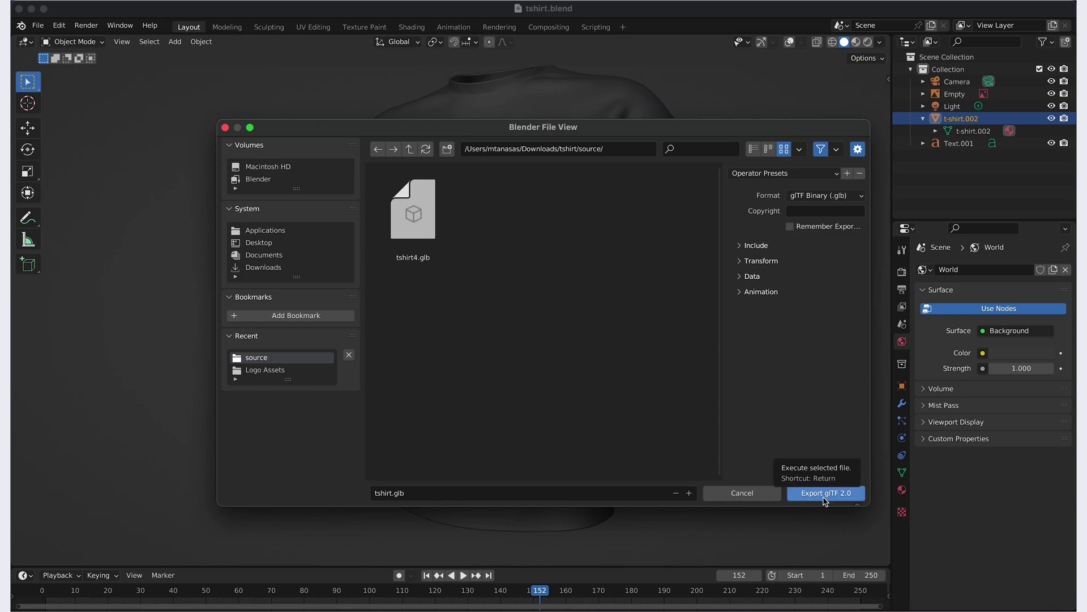
pyautogui.click(826, 500)
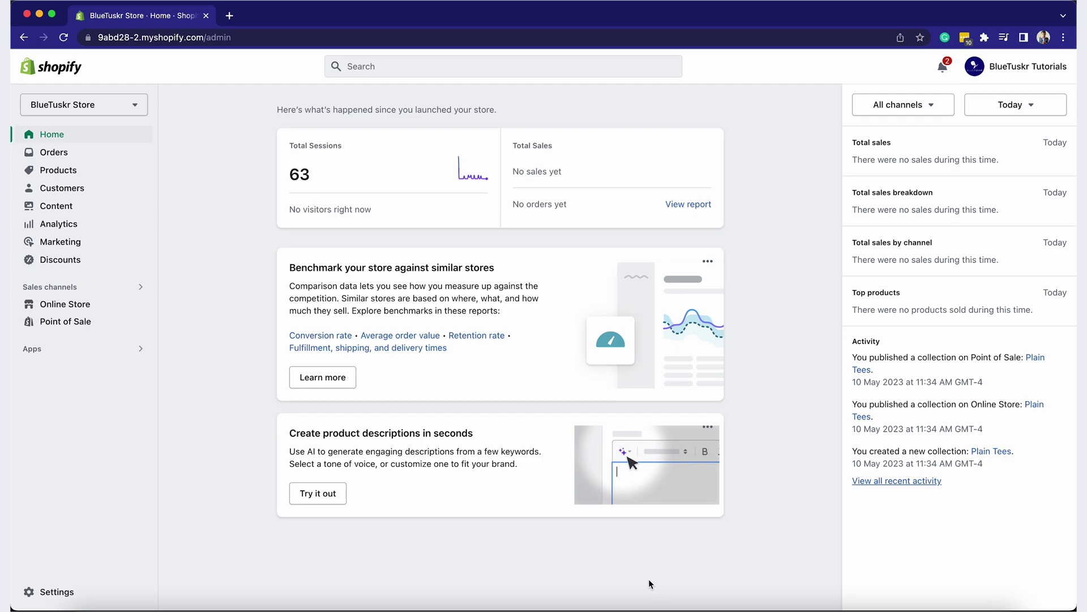
# Open the Bluetuskr Unisex Black Shirt product and upload tshirt4.glb to its Media
pyautogui.click(101, 173)
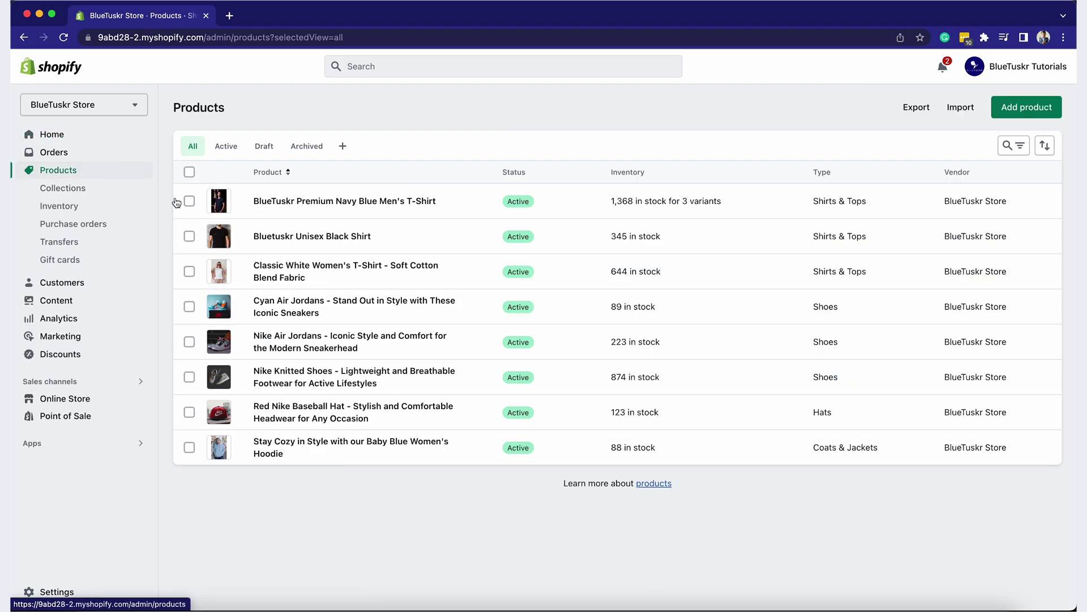
pyautogui.click(346, 239)
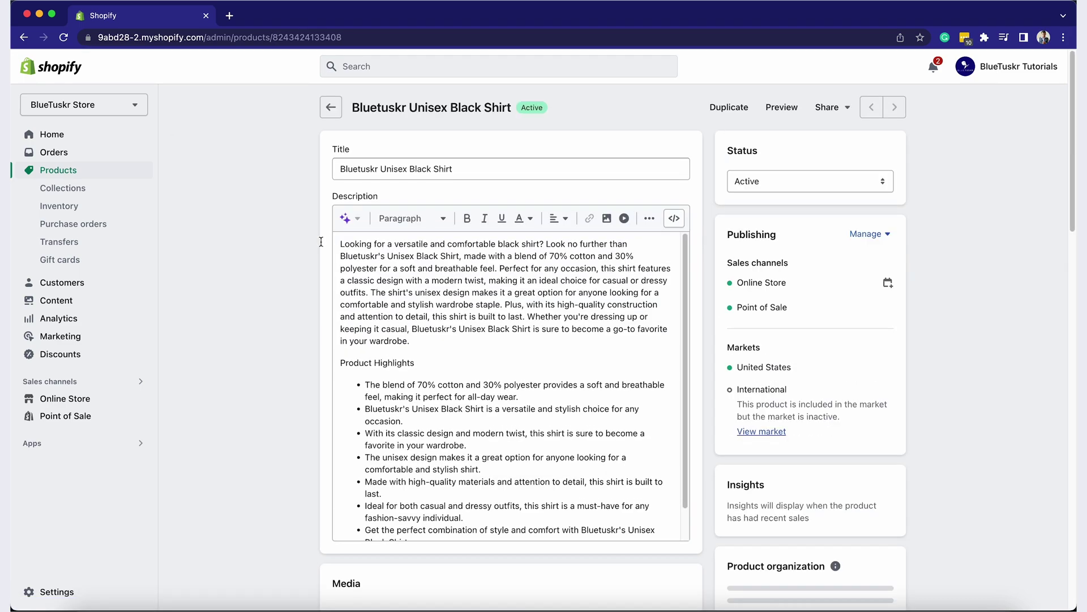
pyautogui.scroll(-7, 316, 227)
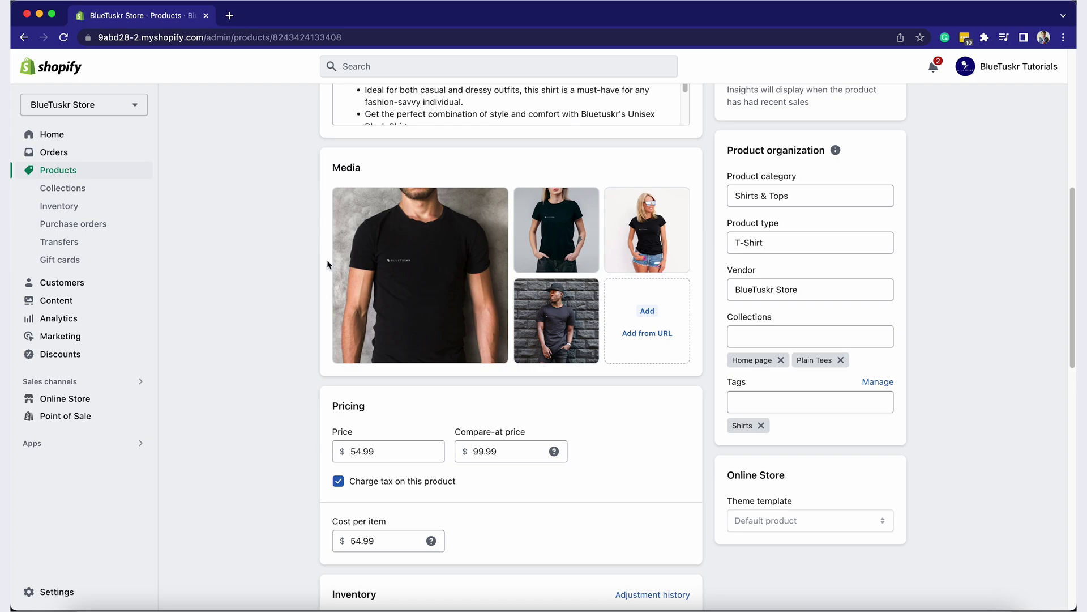
pyautogui.click(647, 310)
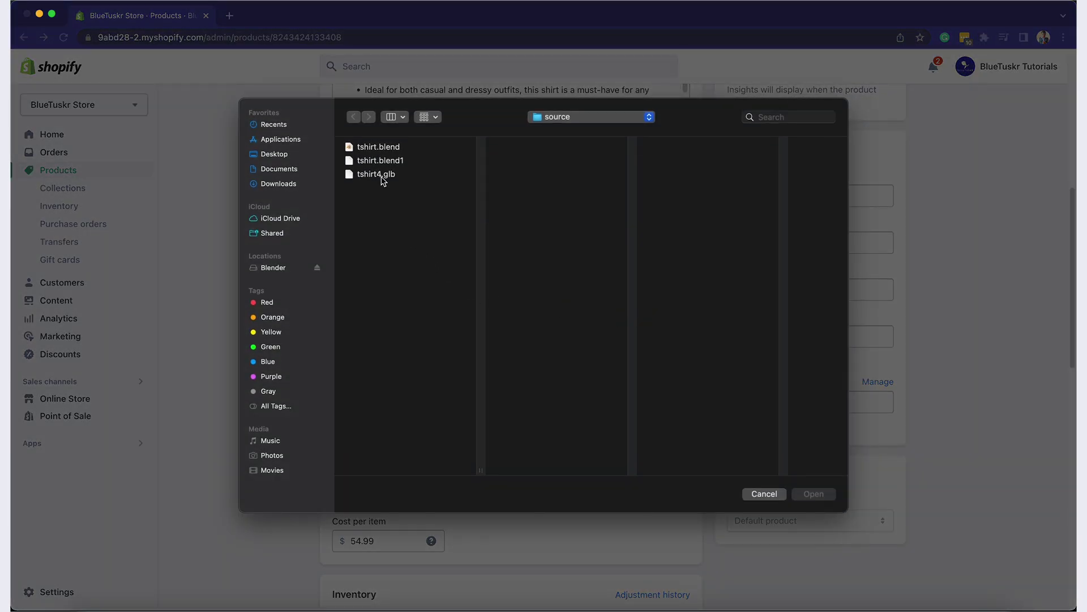
pyautogui.click(383, 179)
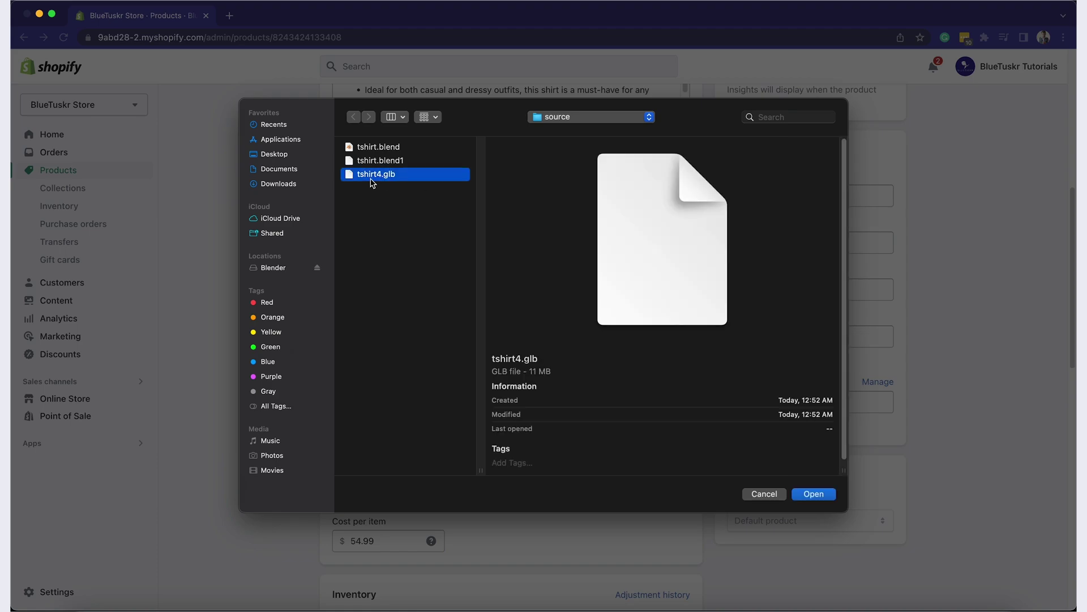
pyautogui.click(816, 495)
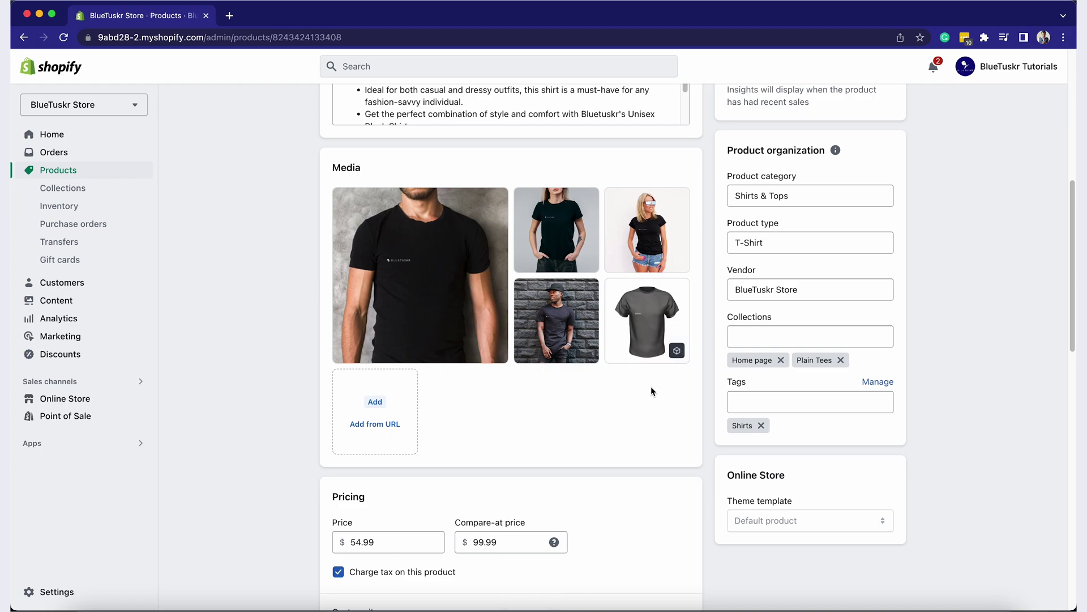
# Open the 3D shirt model's lighting settings and lower its exposure to 0.41
pyautogui.click(678, 346)
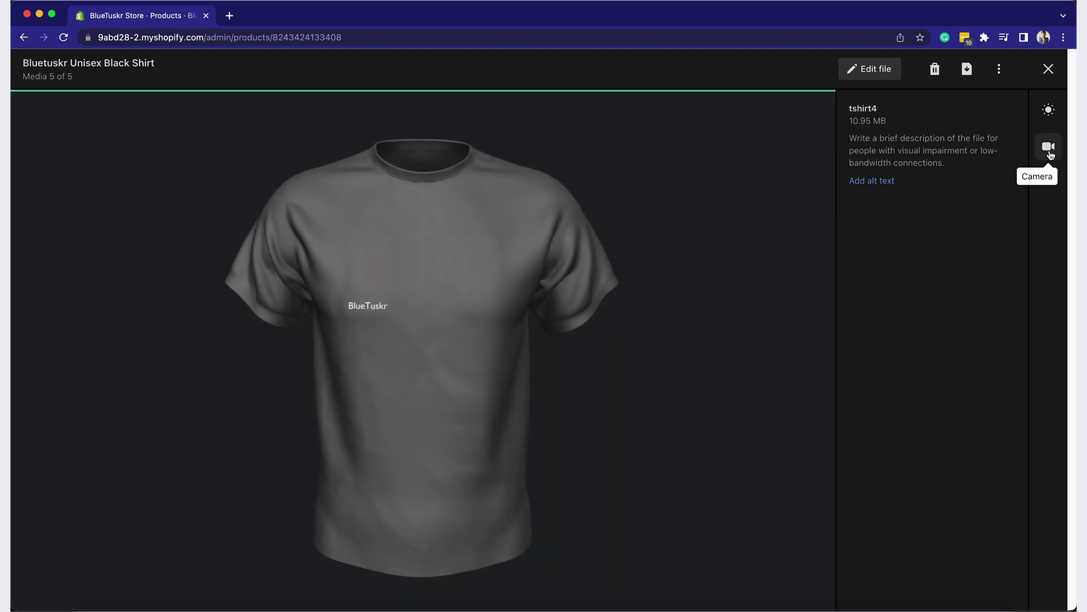
pyautogui.click(1048, 109)
pyautogui.moveTo(897, 209); pyautogui.dragTo(873, 207)
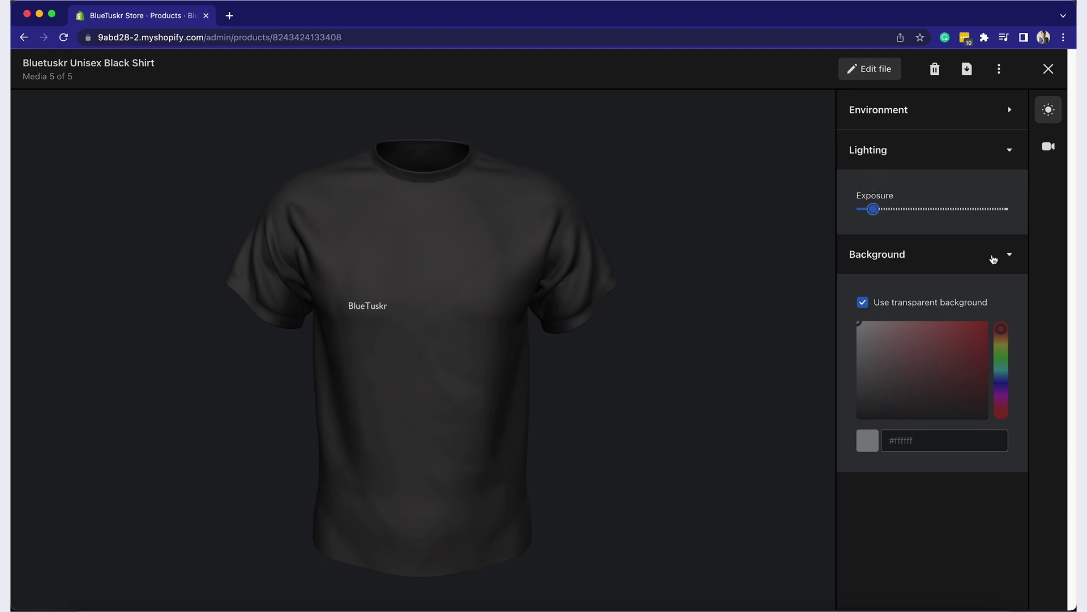
# Turn off the transparent background and set the viewer background to #181818
pyautogui.click(895, 306)
pyautogui.moveTo(899, 411); pyautogui.dragTo(842, 414)
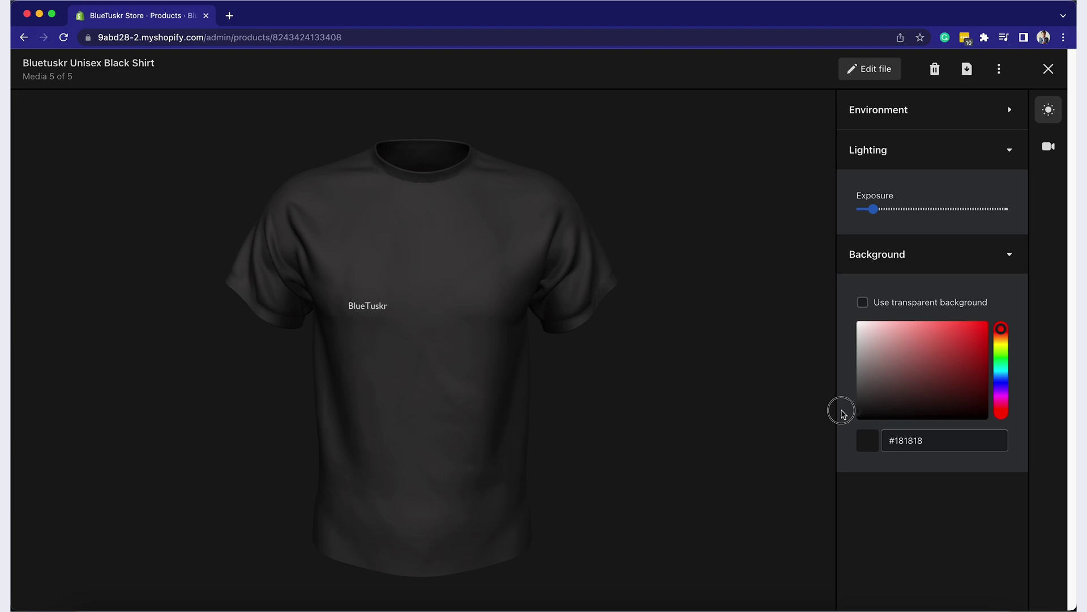
pyautogui.click(1040, 149)
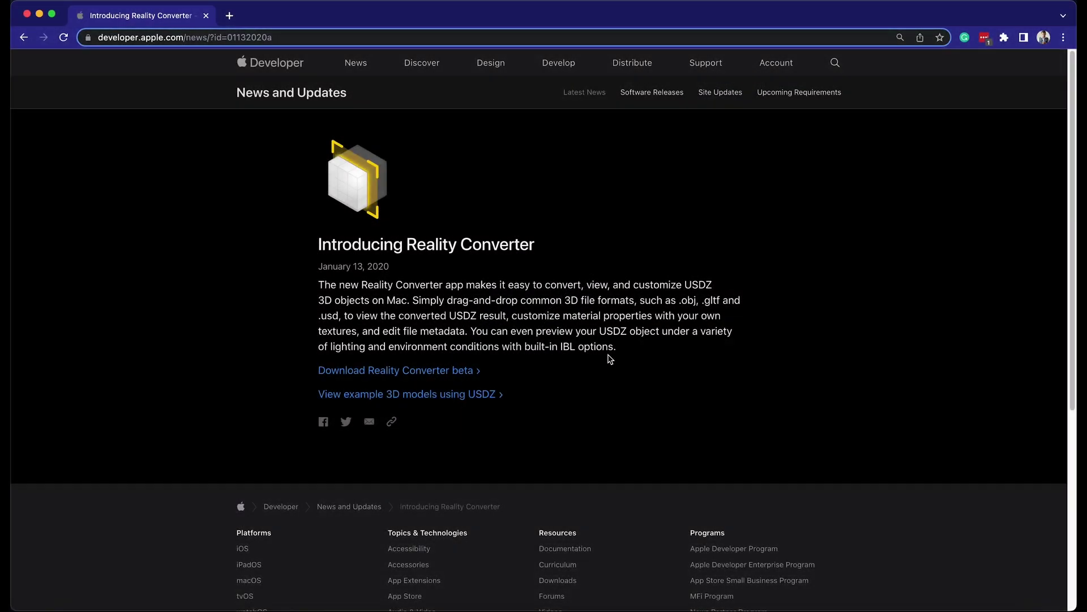
# Download the 70.7 MB Reality Converter installer from Apple's AR Creation Tools page
pyautogui.click(397, 370)
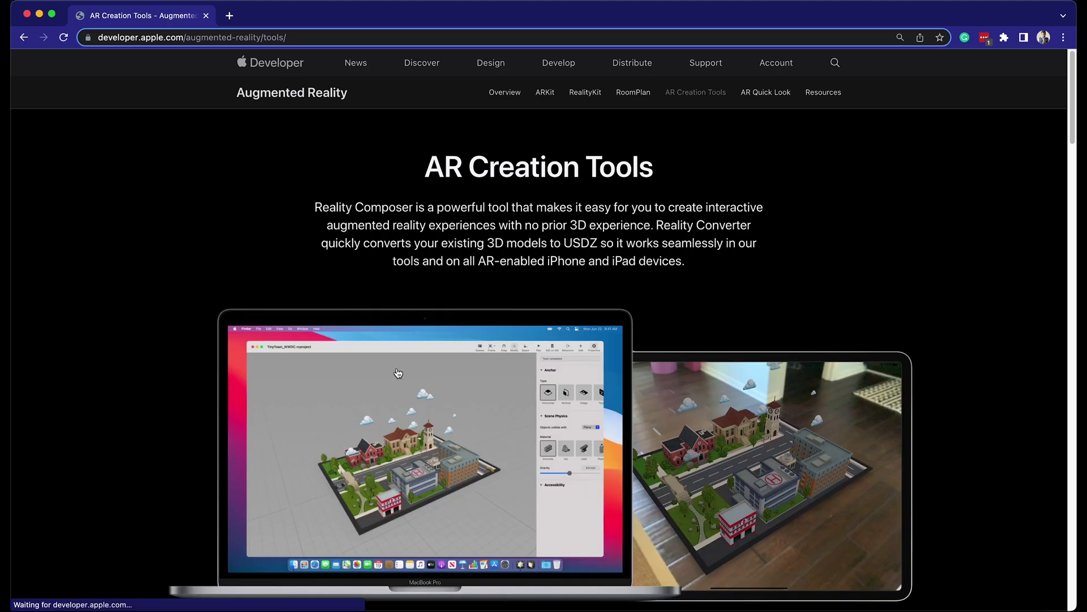
pyautogui.scroll(-10, 702, 303)
pyautogui.scroll(-15, 702, 303)
pyautogui.scroll(4, 697, 303)
pyautogui.click(397, 492)
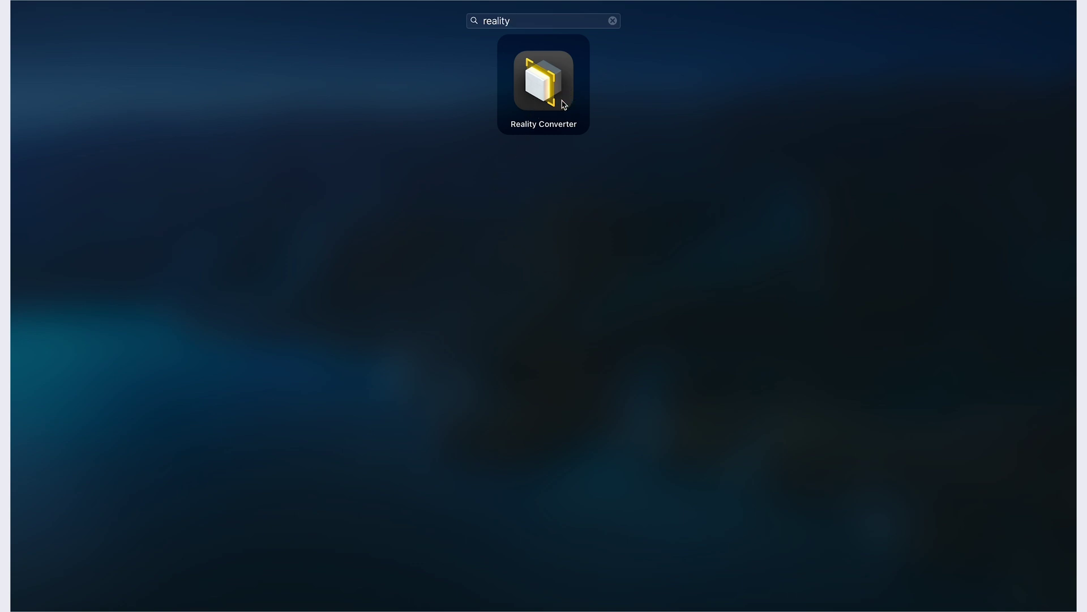
# Import tshirt4.glb into Reality Converter, go full screen and rotate the shirt
pyautogui.click(564, 105)
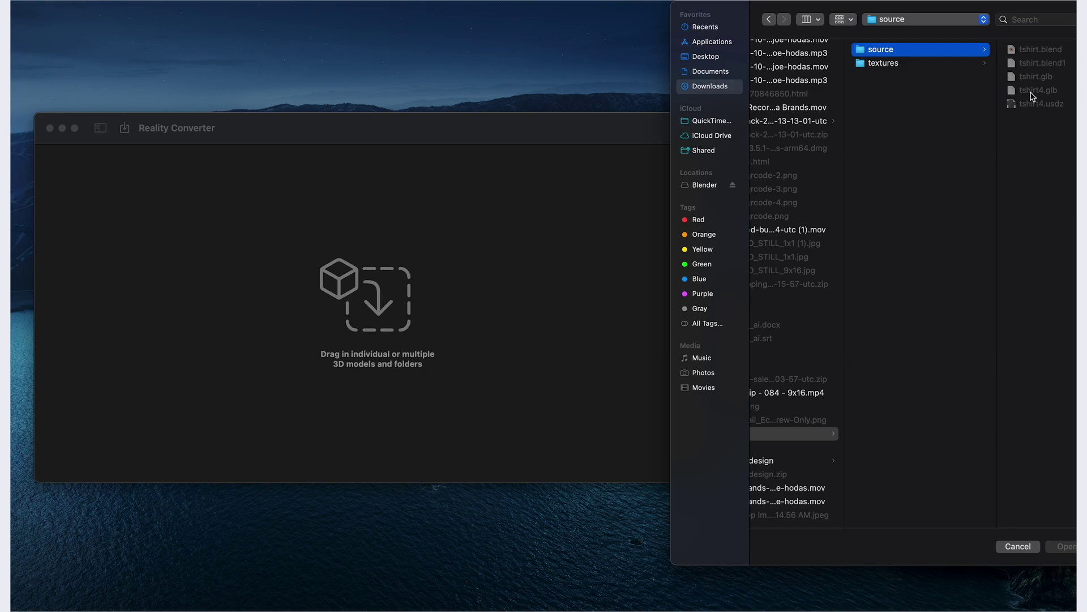
pyautogui.moveTo(1031, 97); pyautogui.dragTo(527, 286)
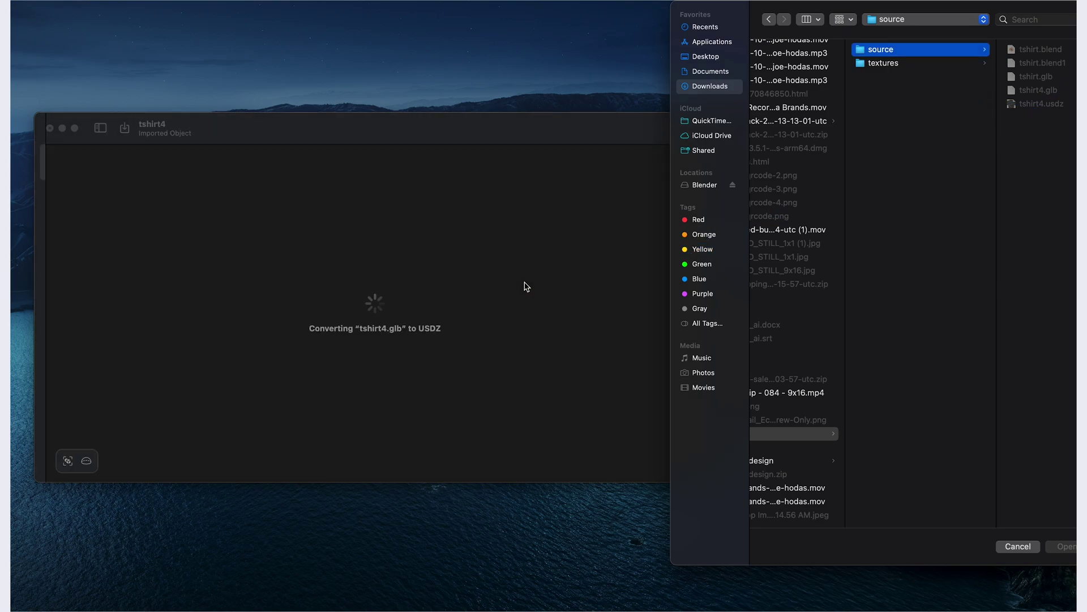
pyautogui.click(526, 286)
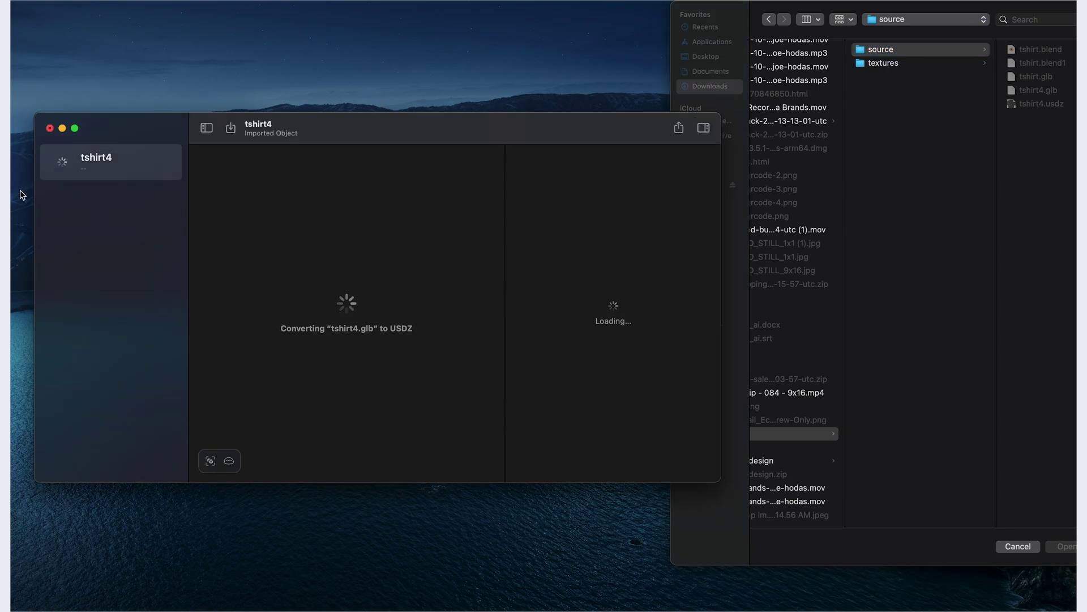
pyautogui.click(74, 128)
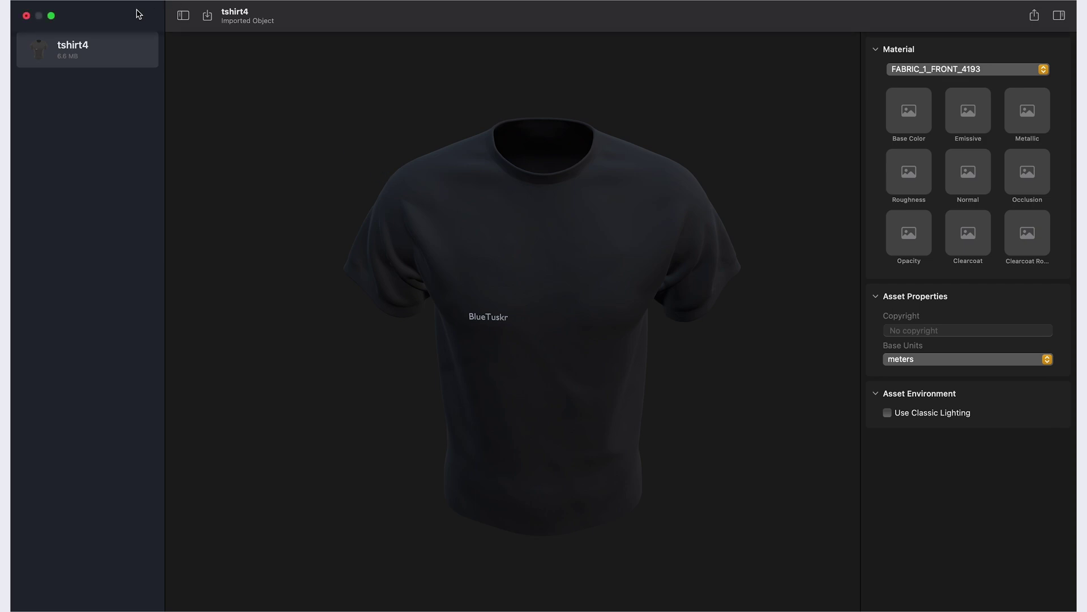
pyautogui.moveTo(522, 269)
pyautogui.mouseDown()
pyautogui.moveTo(503, 205)
pyautogui.moveTo(440, 230)
pyautogui.moveTo(634, 212)
pyautogui.moveTo(623, 257)
pyautogui.moveTo(517, 318)
pyautogui.moveTo(508, 258)
pyautogui.mouseUp()
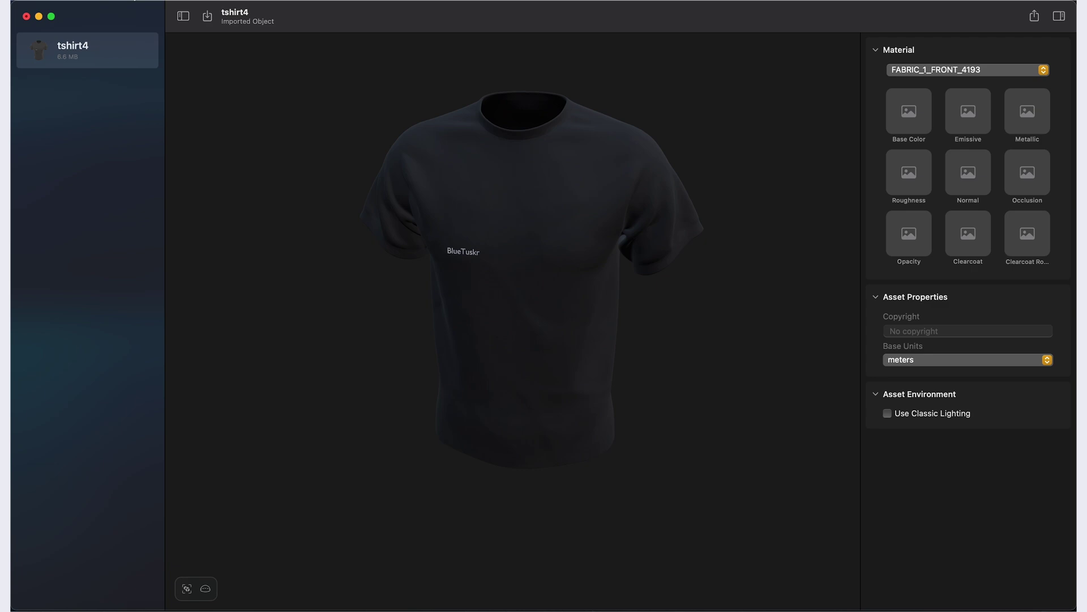
# Export the model as tshirt4.usdz into the source folder, replacing the existing file
pyautogui.click(135, 1)
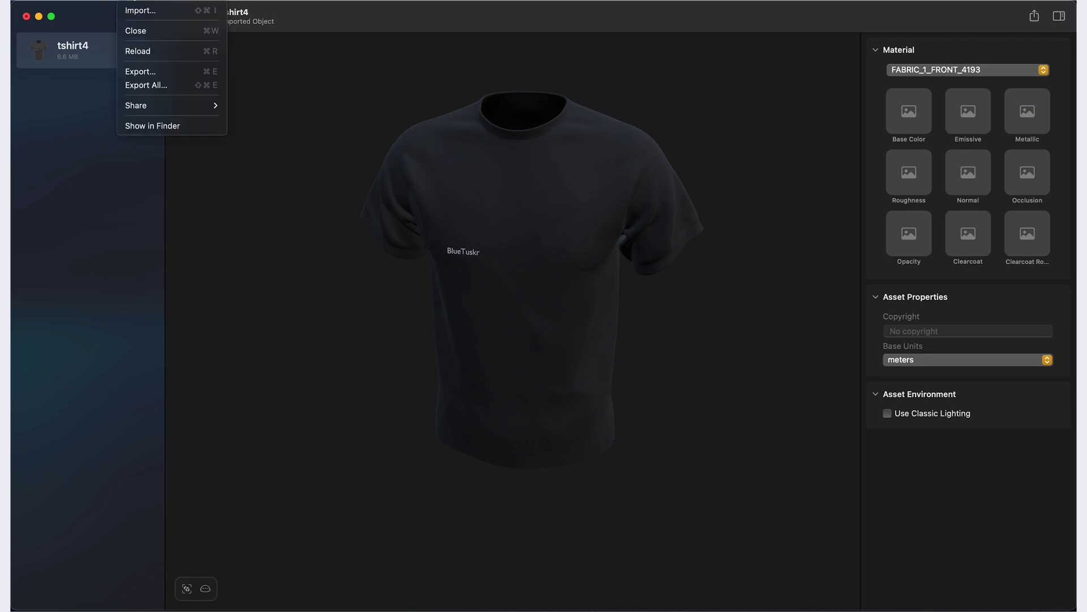
pyautogui.click(172, 76)
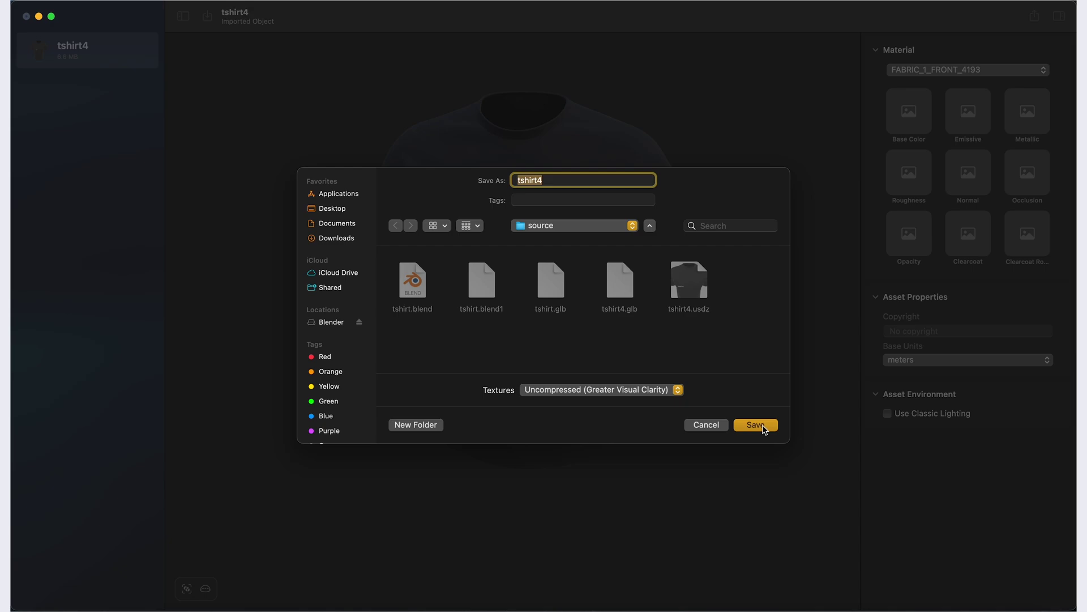
pyautogui.click(763, 429)
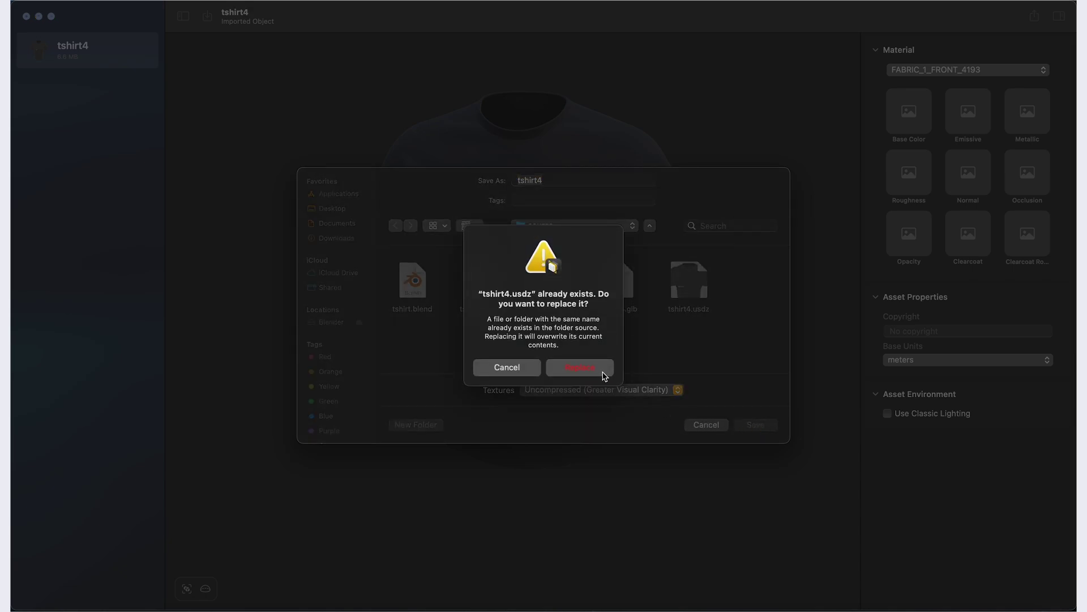
pyautogui.click(593, 373)
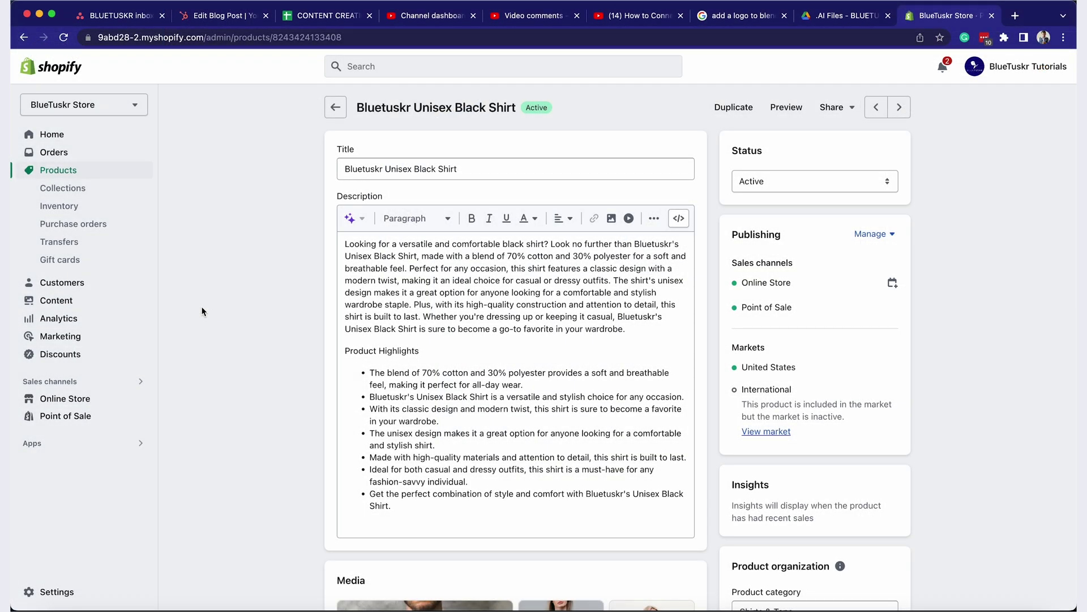
# Upload tshirt4.glb as a new 3D model in the product's Media section
pyautogui.scroll(-5, 202, 310)
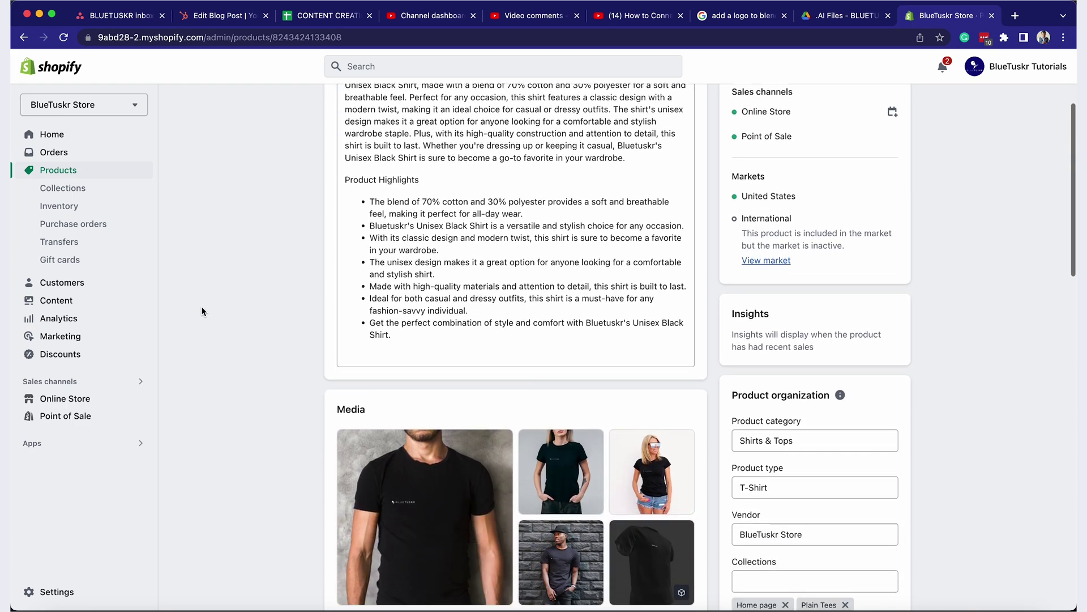
pyautogui.scroll(-4, 201, 310)
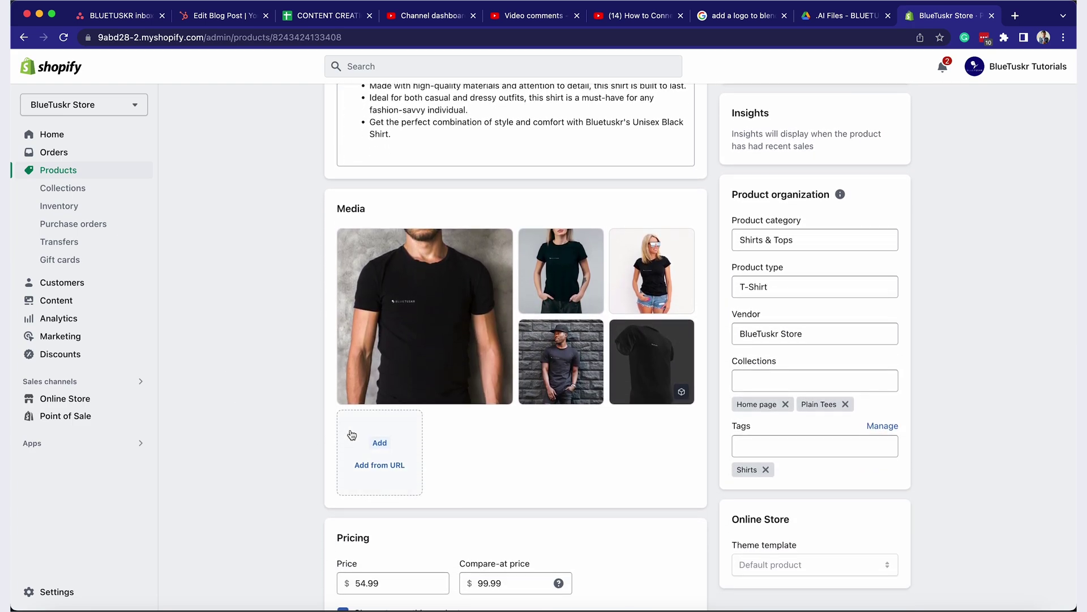
pyautogui.click(380, 444)
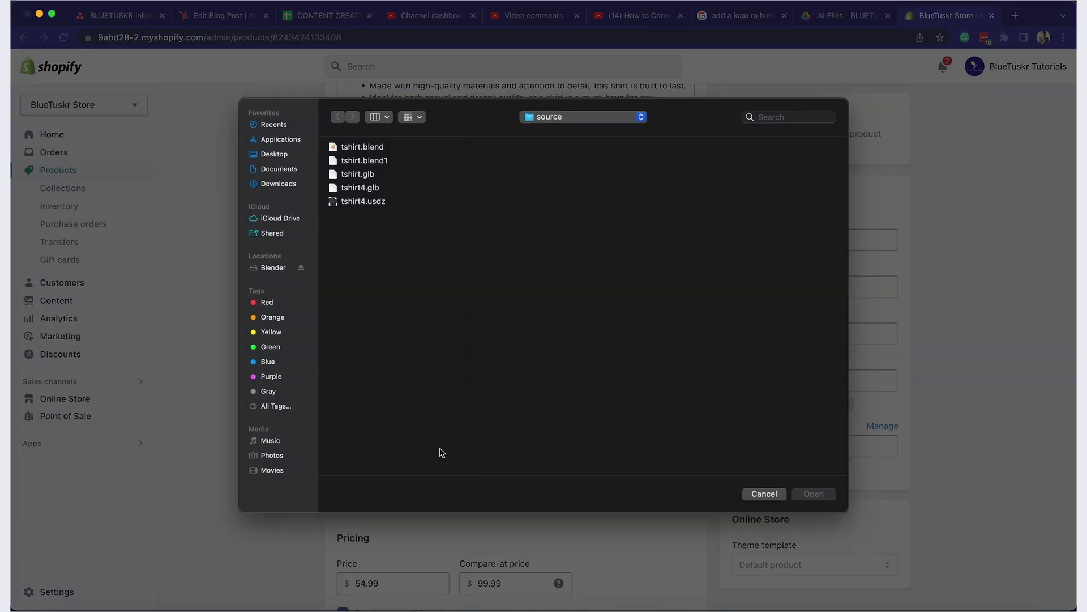
pyautogui.click(377, 190)
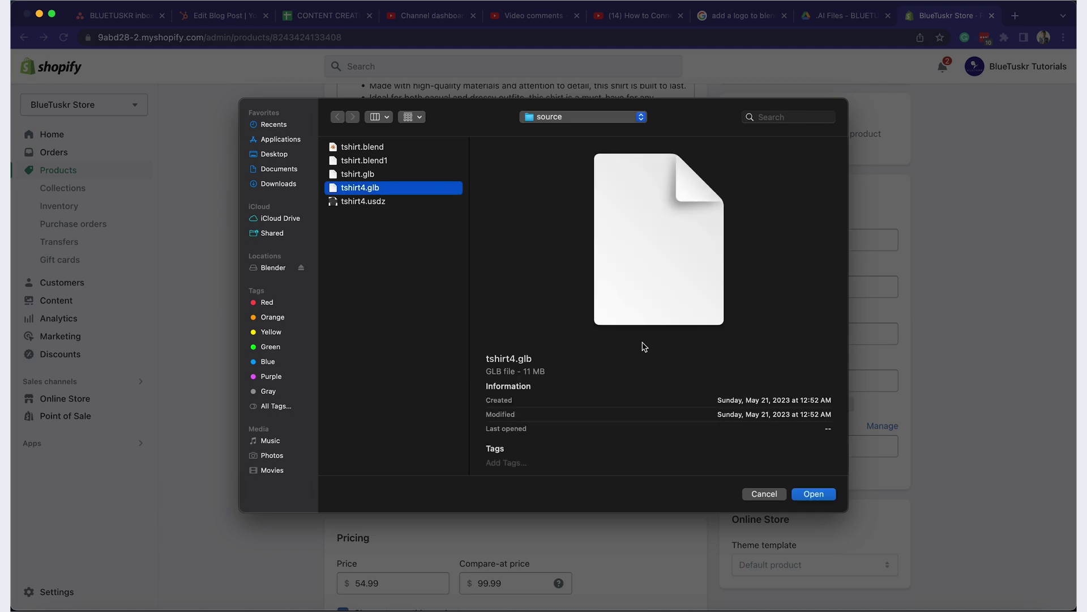
pyautogui.click(813, 493)
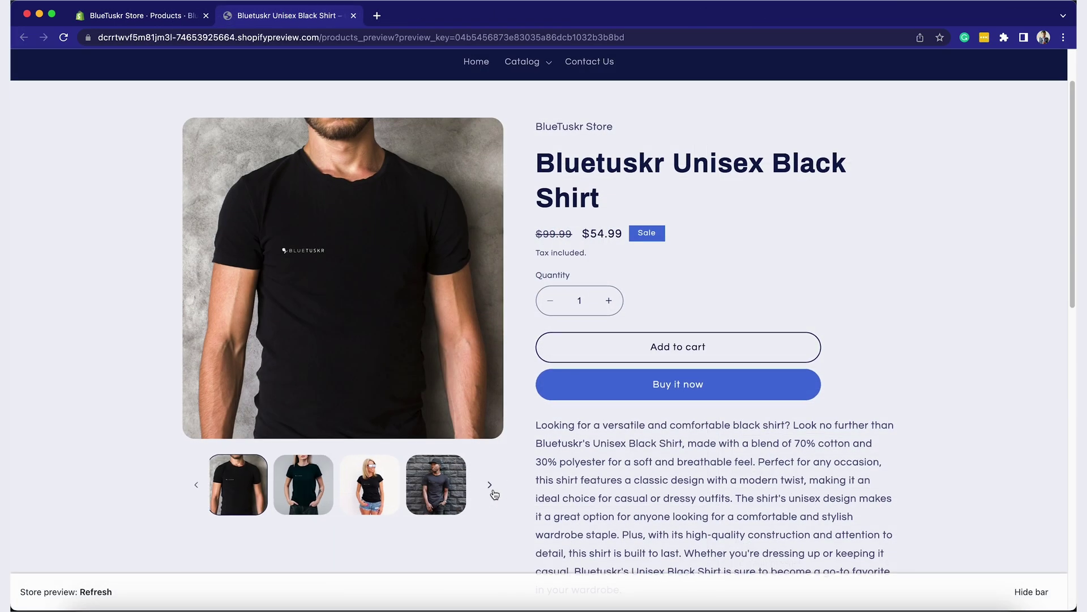
# Load the 3D shirt in the store preview gallery and rotate it to a side view and back
pyautogui.click(490, 486)
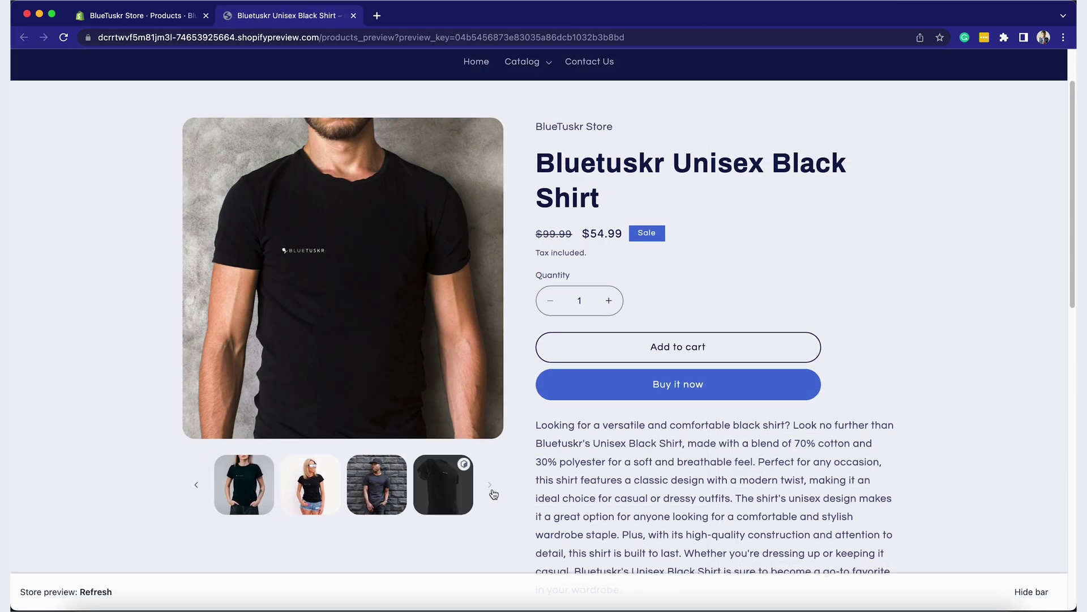
pyautogui.click(444, 485)
pyautogui.click(435, 289)
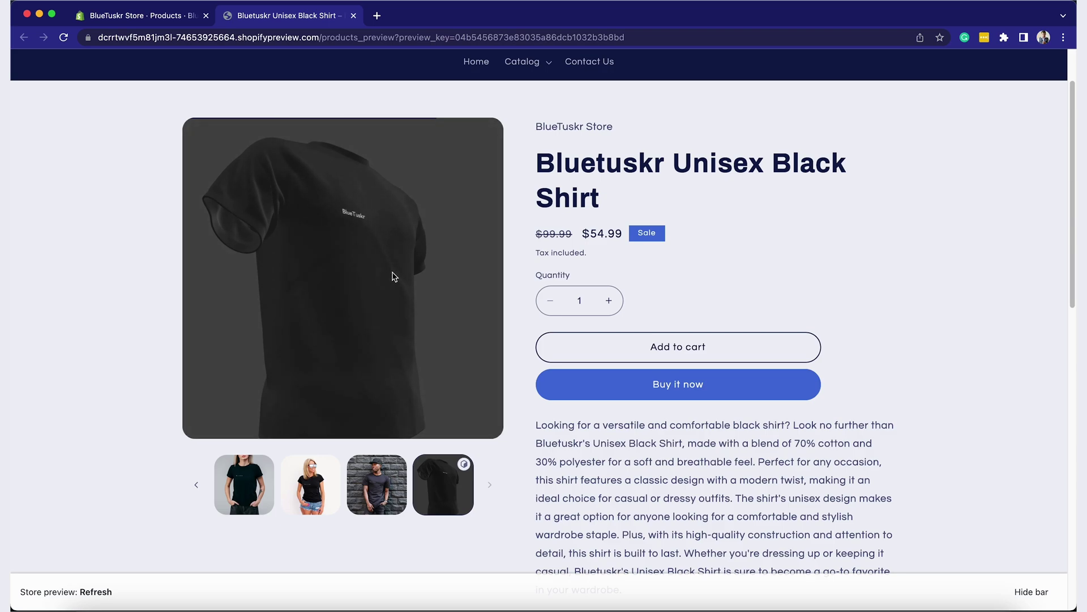
pyautogui.moveTo(398, 287); pyautogui.dragTo(344, 301)
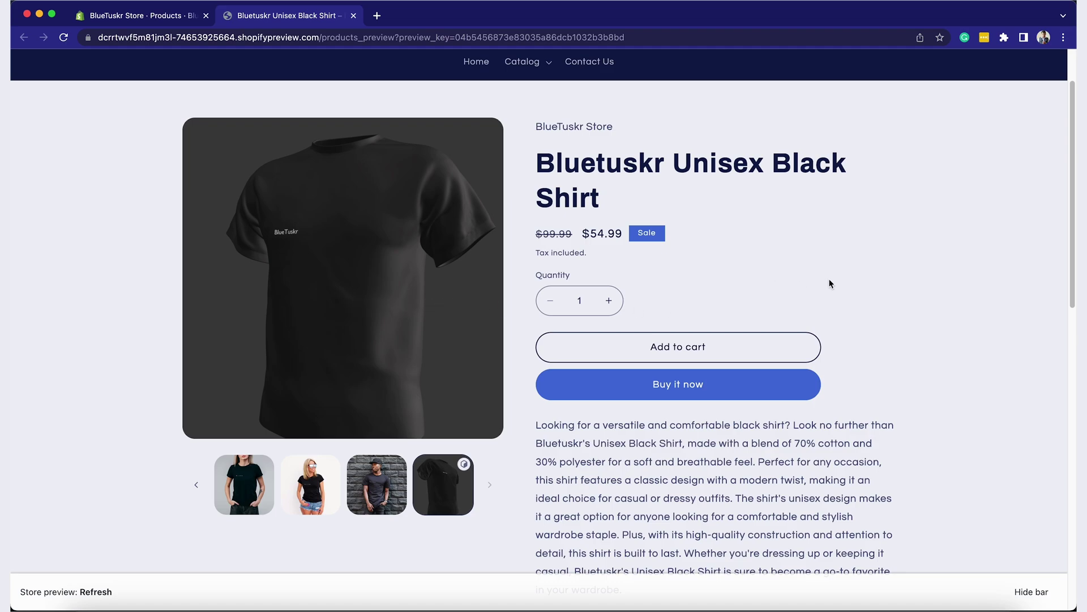
pyautogui.moveTo(376, 300); pyautogui.dragTo(373, 326)
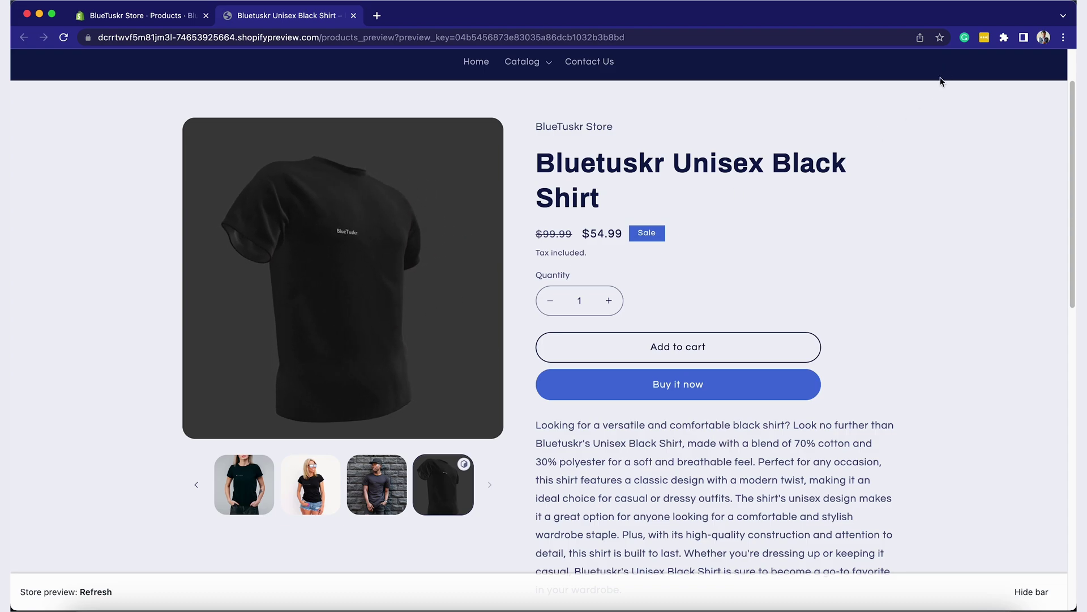